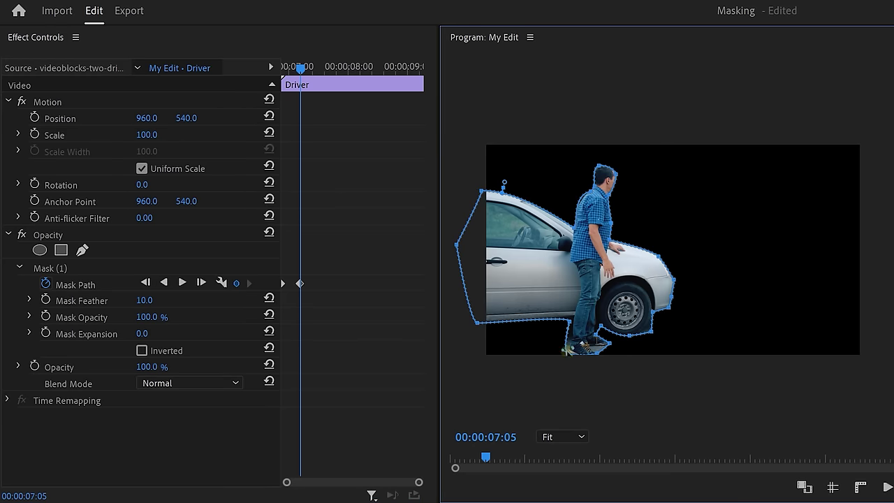
Step: Track the car-and-driver mask forward and select its mask path keyframes
key(Right)
key(Right)
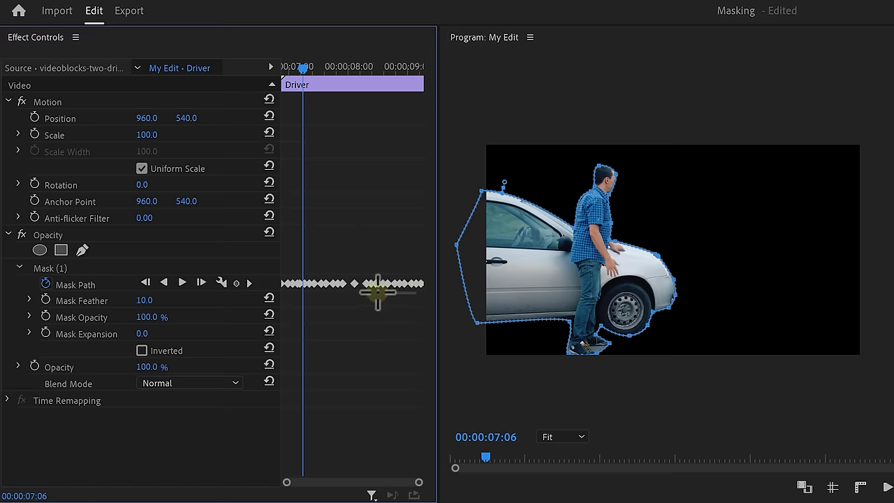
drag(380, 294, 301, 259)
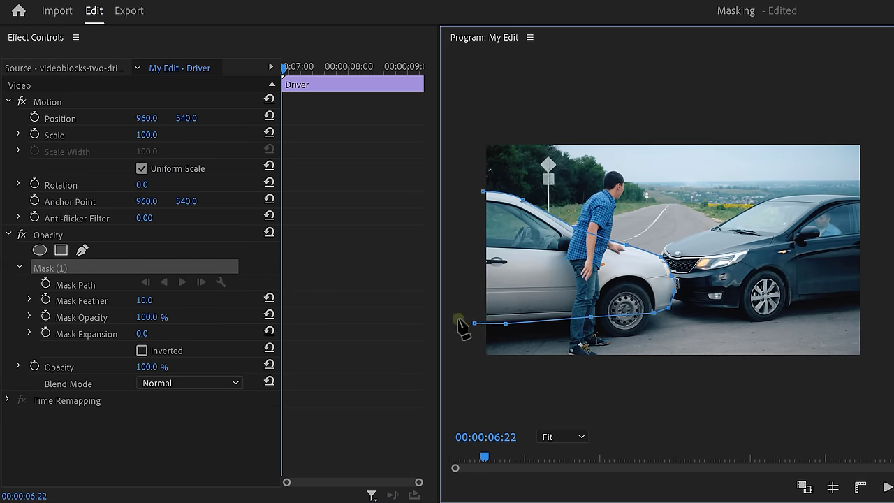
click(474, 324)
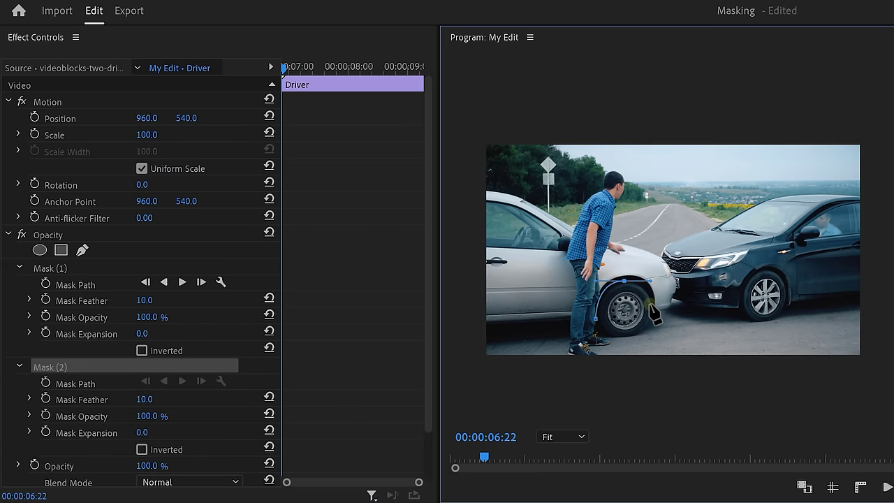
Step: Draw a second mask around the front wheel and start a third around the driver
click(598, 284)
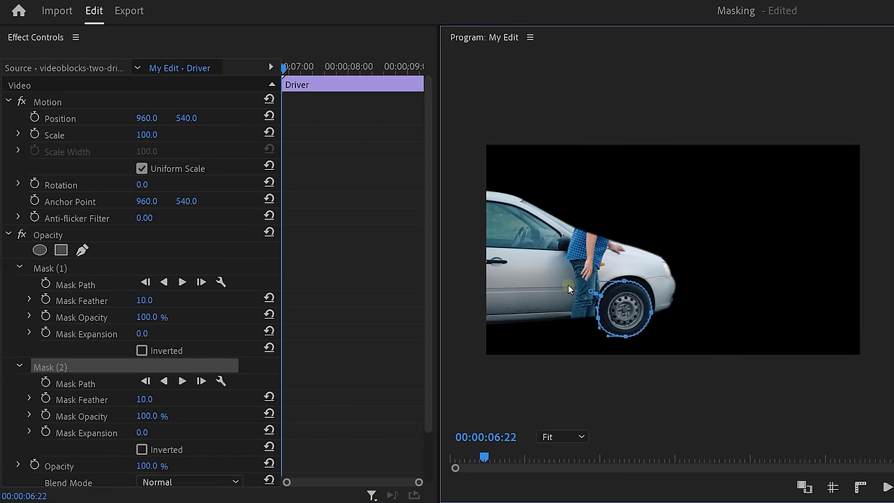
scroll(210, 280, down, 1)
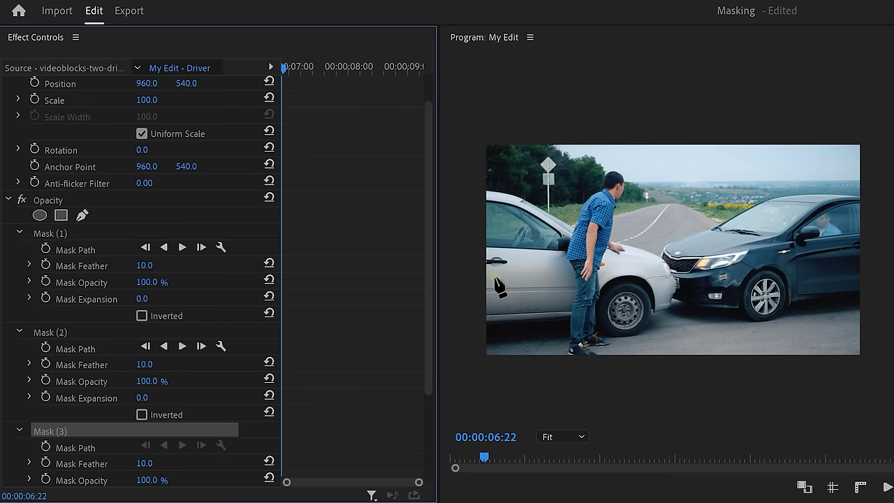
click(612, 171)
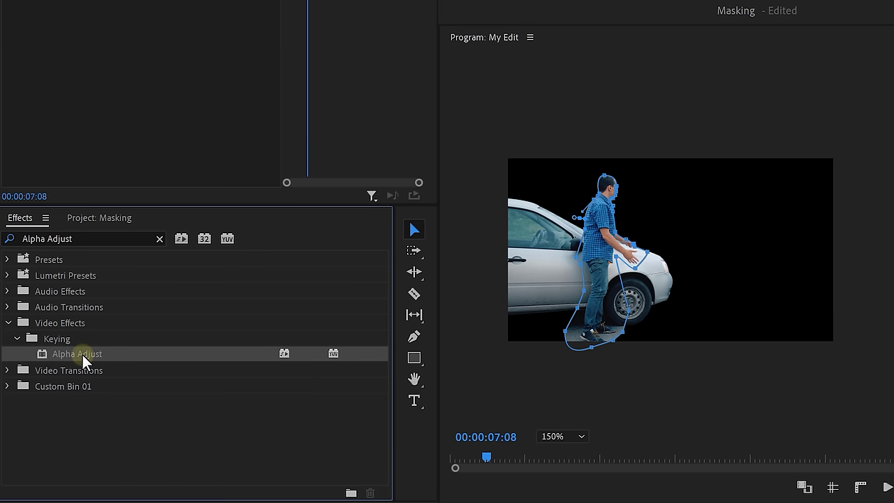
Step: Add Alpha Adjust to the Driver clip, mask under the driver's feet, and invert alpha
drag(82, 355, 100, 319)
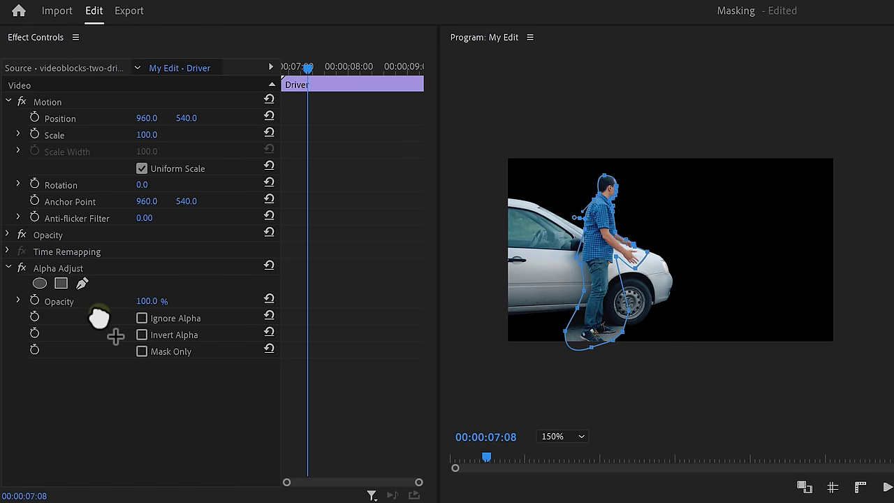
click(82, 284)
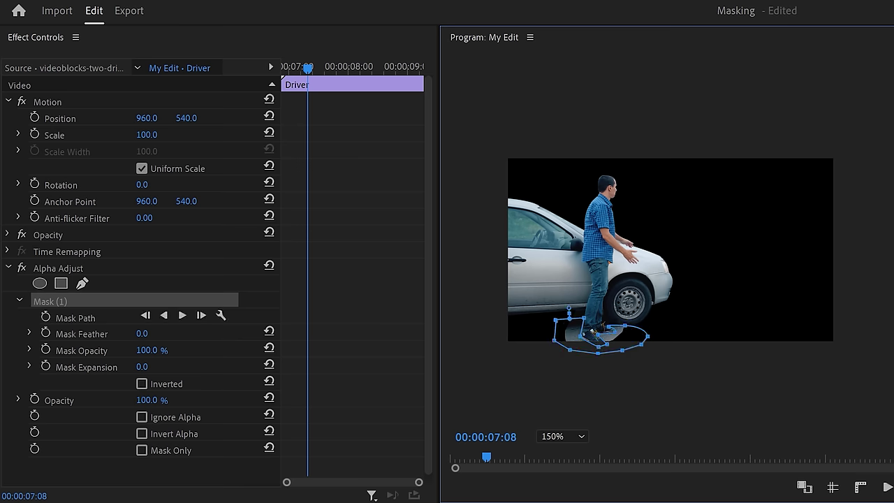
click(180, 433)
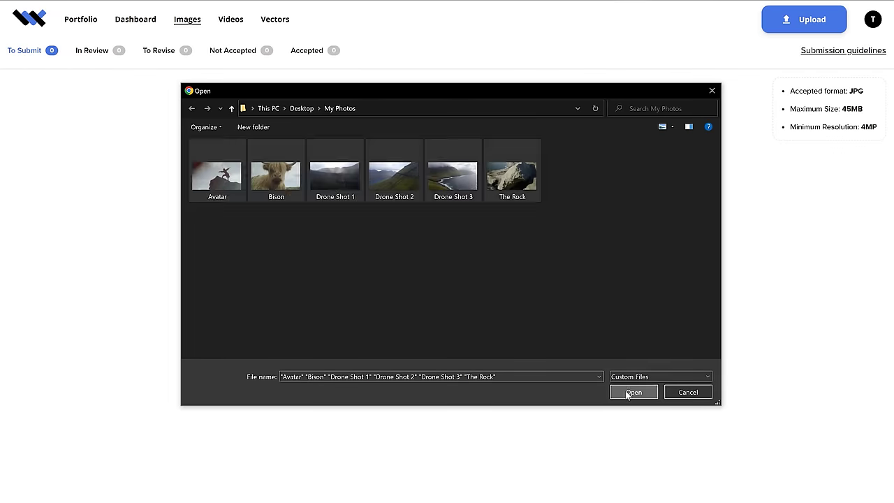
Step: Upload the six selected photos from My Photos
click(628, 392)
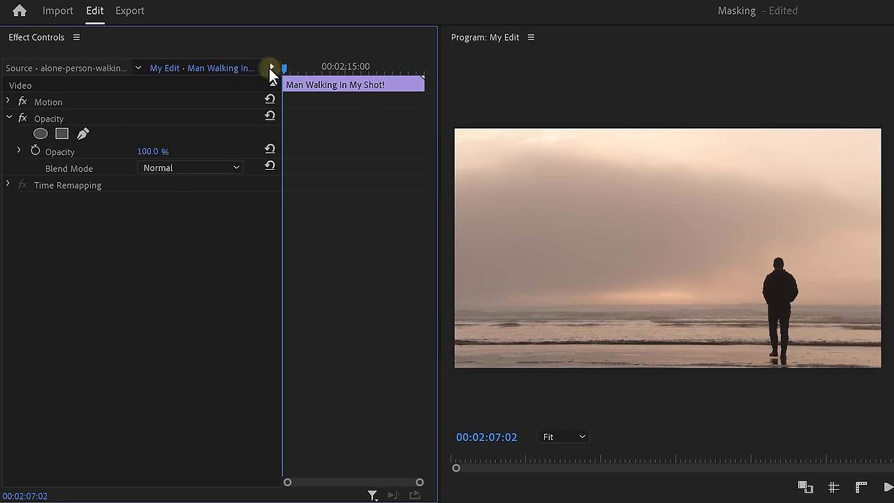
Step: Draw a freehand mask around the walking man, feather 282.0, expansion 138.0, with Mask Path keyframing on
click(83, 135)
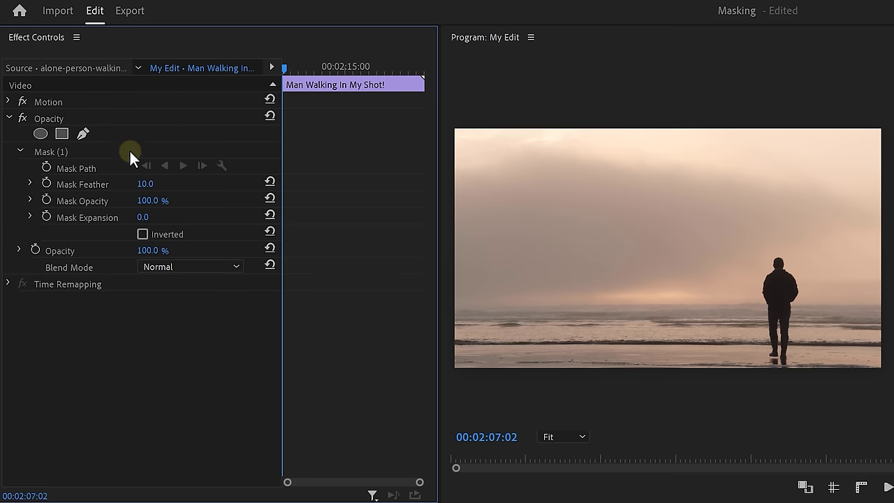
click(750, 312)
drag(144, 184, 875, 207)
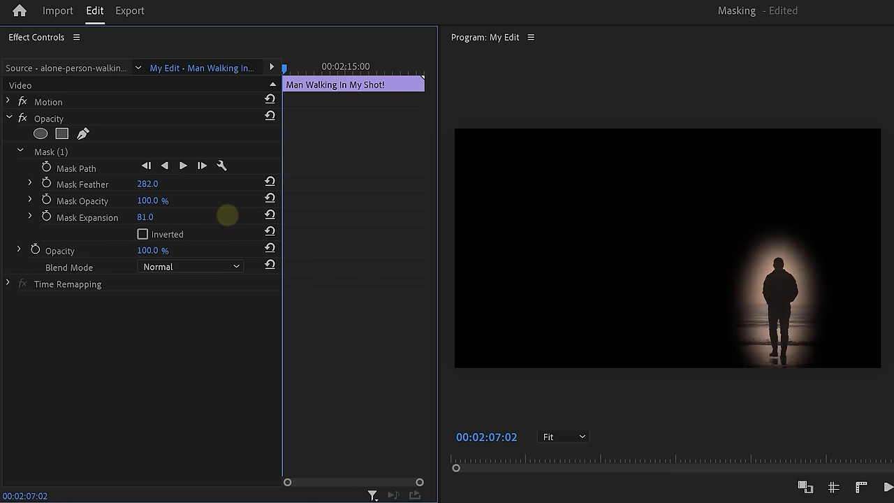
drag(227, 216, 252, 215)
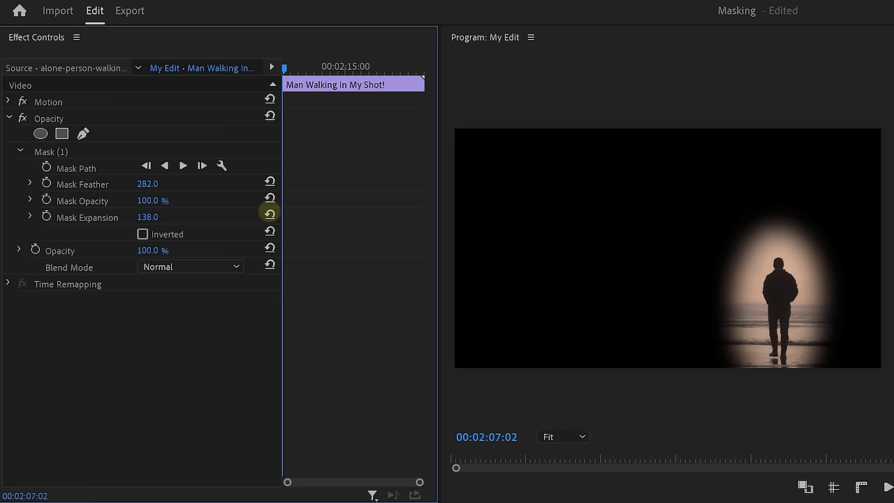
click(46, 168)
click(78, 153)
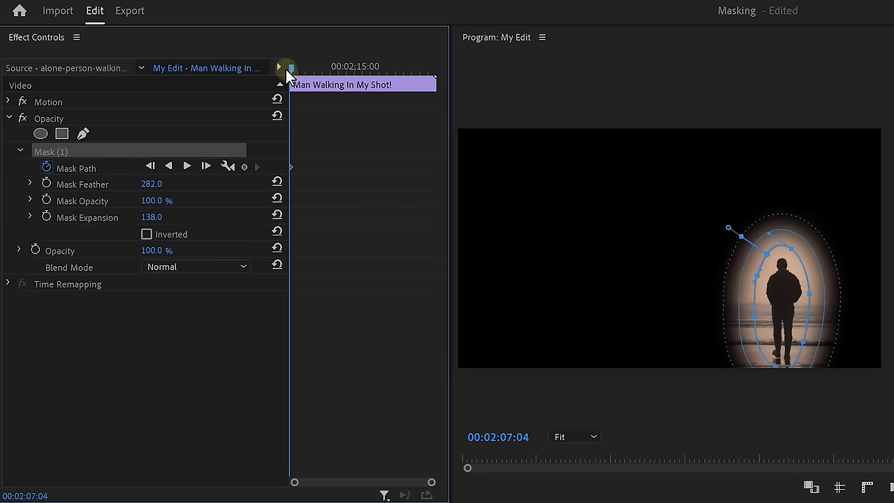
Step: Move the mask onto the man at the clip's end and play back to check it
drag(290, 69, 416, 75)
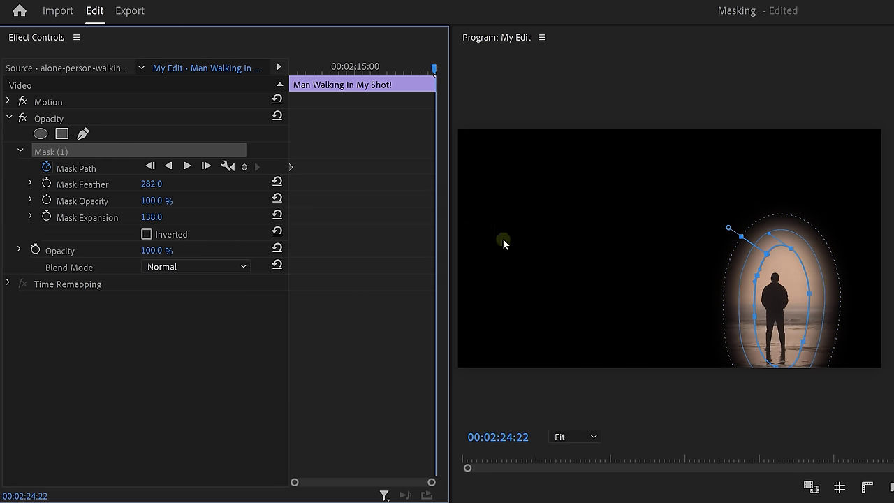
drag(768, 288, 766, 299)
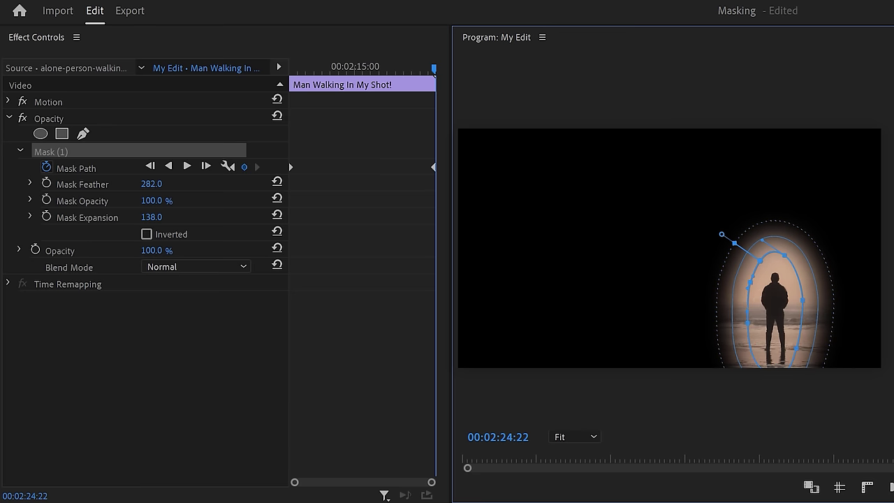
drag(434, 66, 287, 65)
key(space)
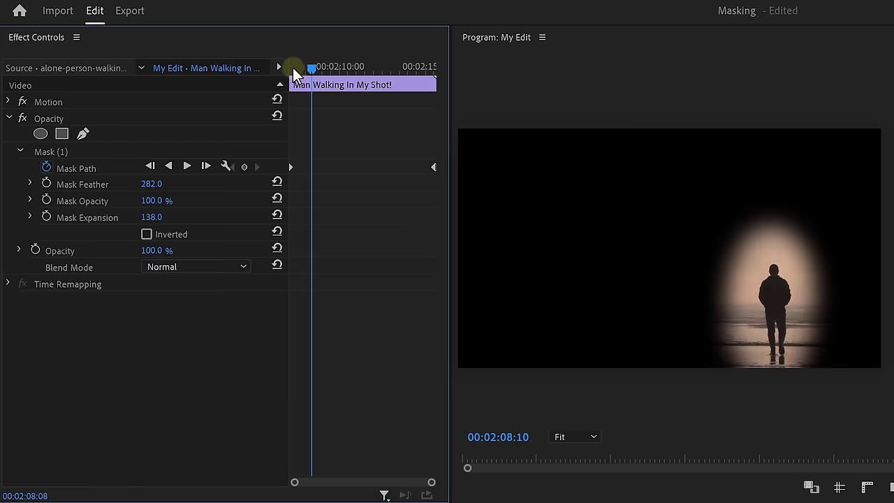
key(space)
Step: Realign the oval mask with the man near 02:11:02 and at an earlier frame
drag(296, 67, 357, 70)
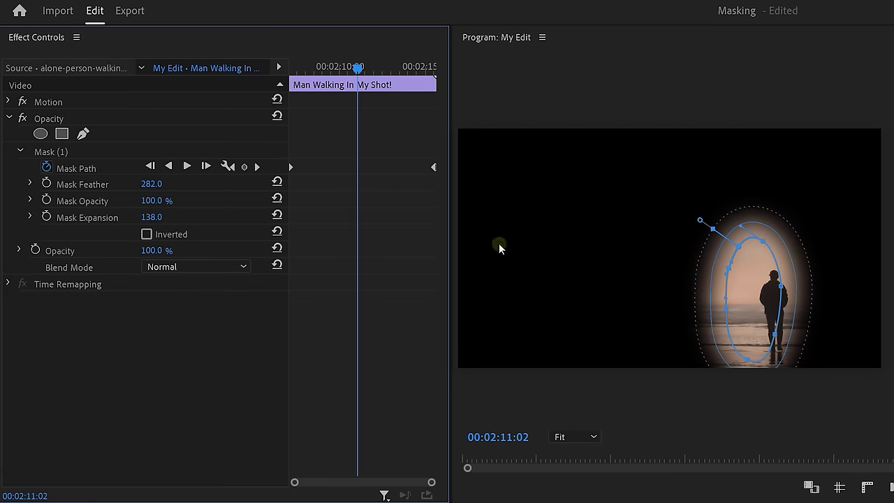
drag(749, 292, 771, 304)
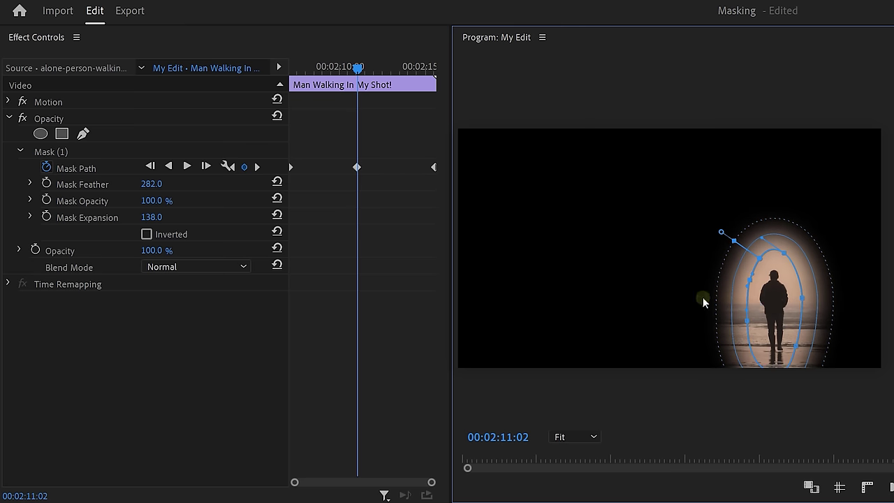
click(324, 67)
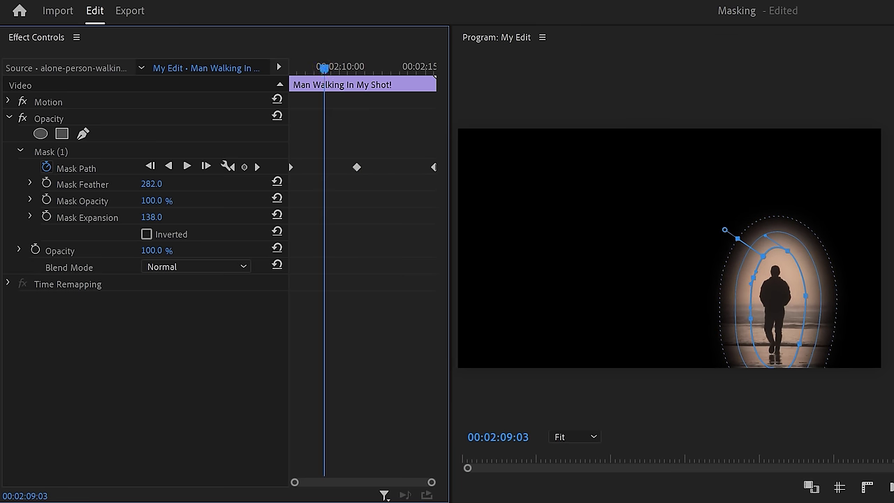
drag(771, 299, 768, 302)
drag(325, 70, 396, 85)
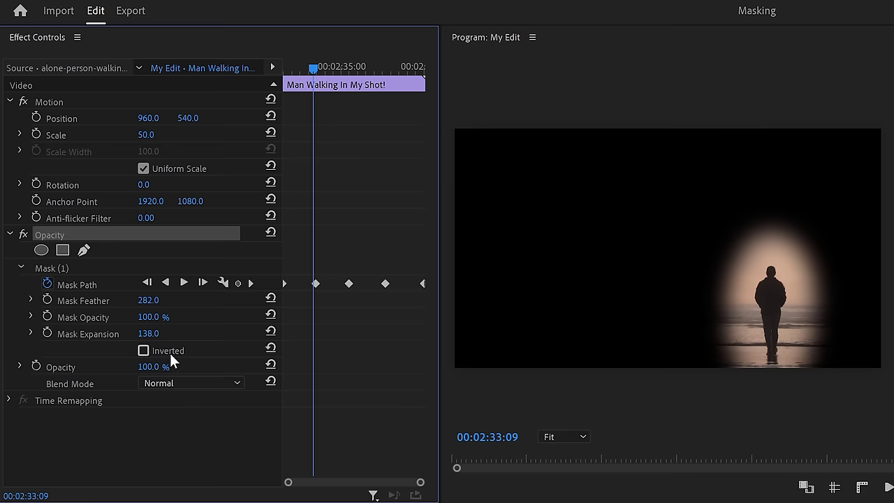
Step: Invert the mask, duplicate the clip to V2 without its mask, and shift it to cover the man
click(170, 353)
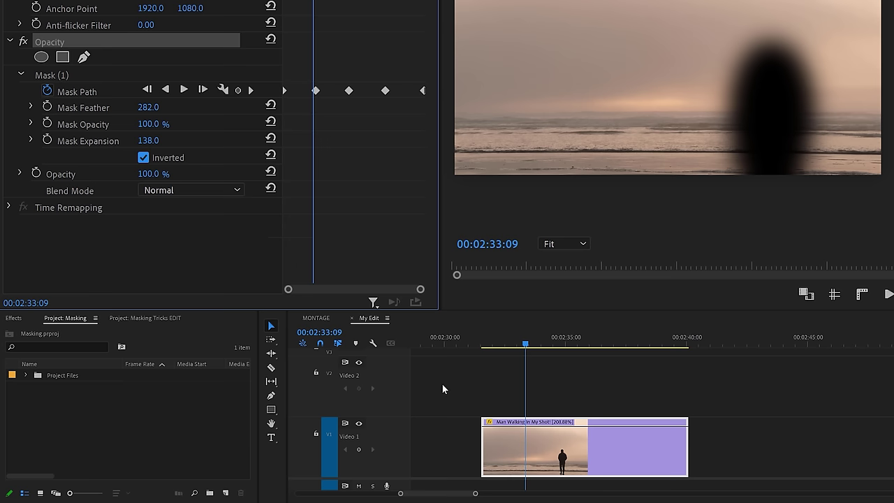
drag(584, 448, 592, 395)
key(Delete)
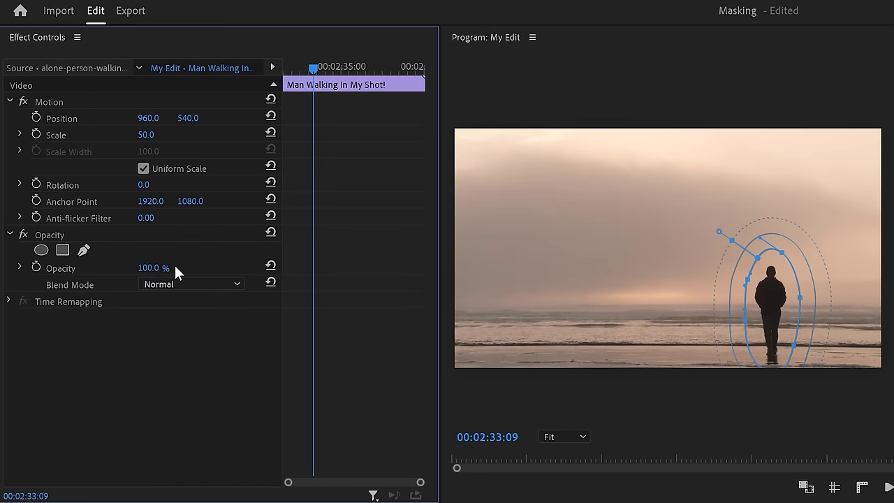
drag(148, 117, 223, 117)
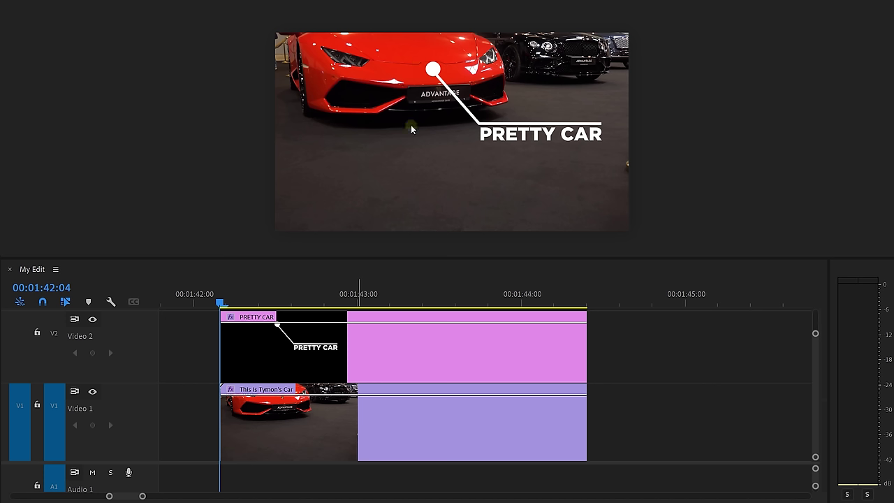
Step: Turn off the Video 2 track output to hide the PRETTY CAR callout
click(92, 320)
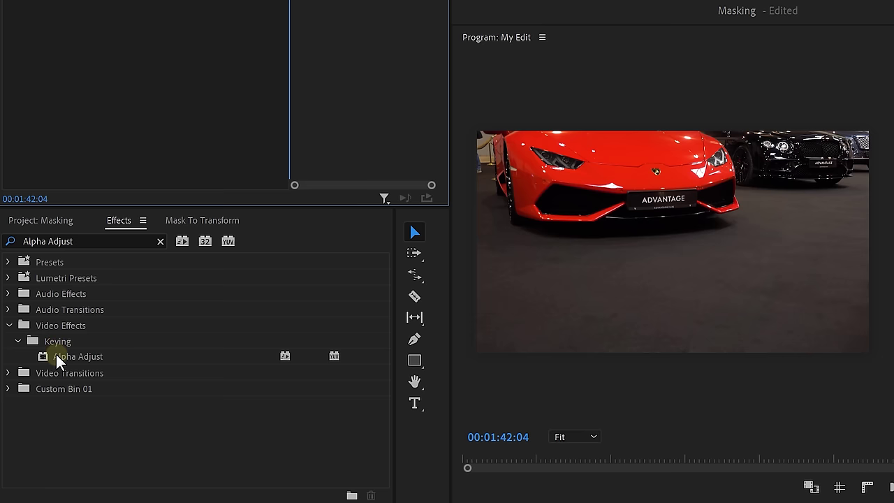
Step: Apply Alpha Adjust to the car clip, draw a freehand mask on the car, and track it forward
drag(62, 354, 108, 251)
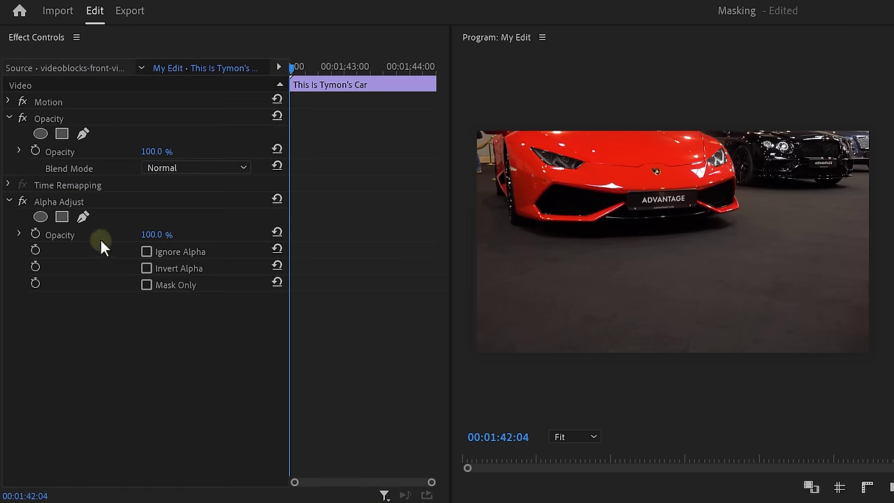
click(83, 216)
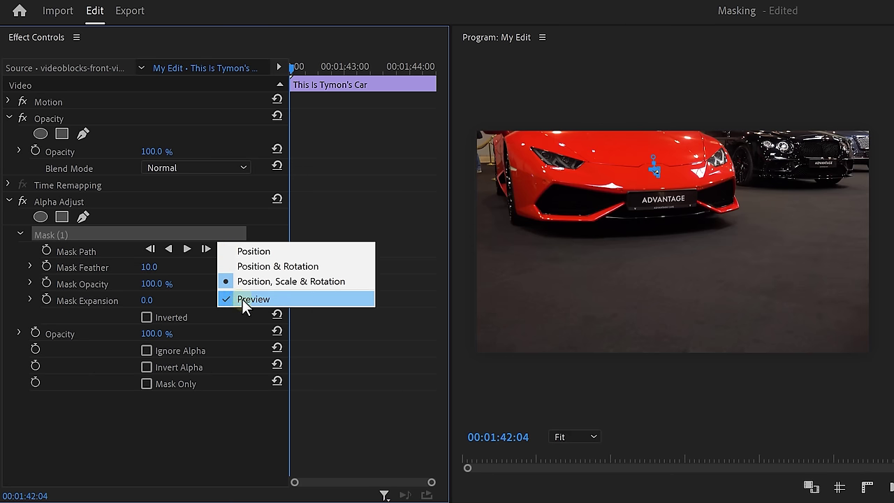
click(186, 251)
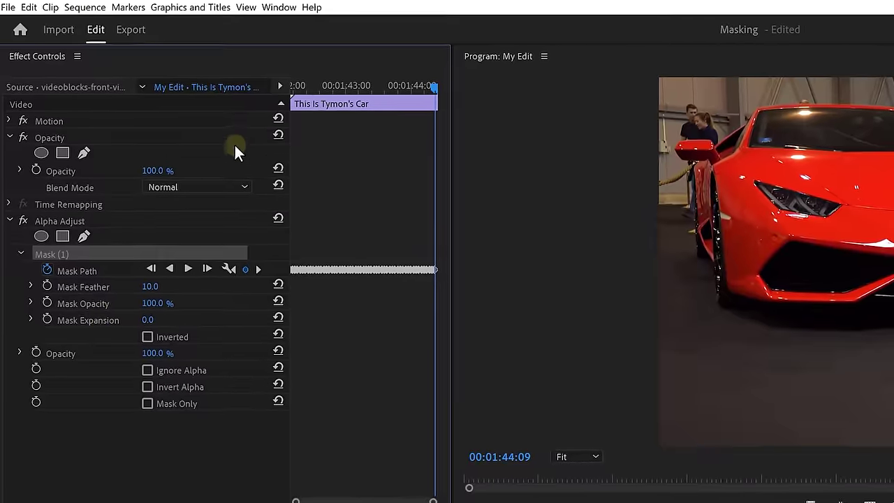
Step: Open the Mask To Transform extension from Window > Extensions
click(279, 7)
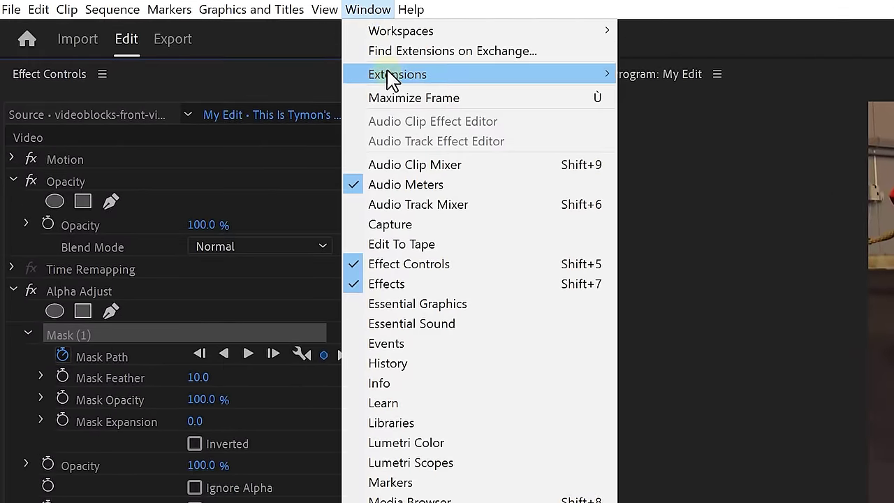
mouse_move(437, 81)
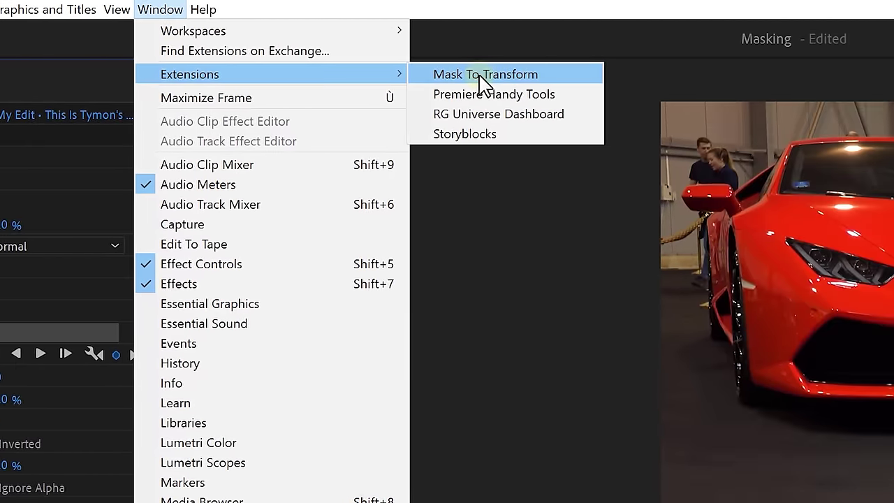
click(594, 77)
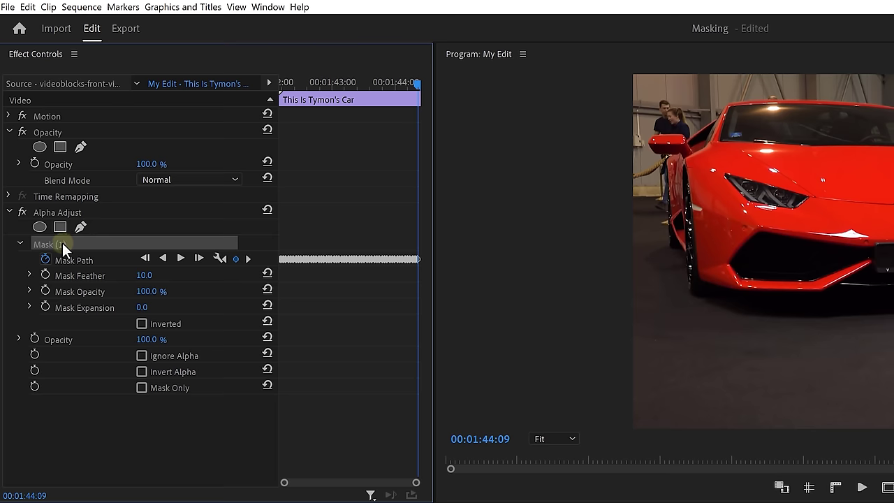
Step: Copy the car's Mask Path into Mask To Transform, unhide V2, and paste it as the callout's transform
right_click(62, 245)
click(89, 318)
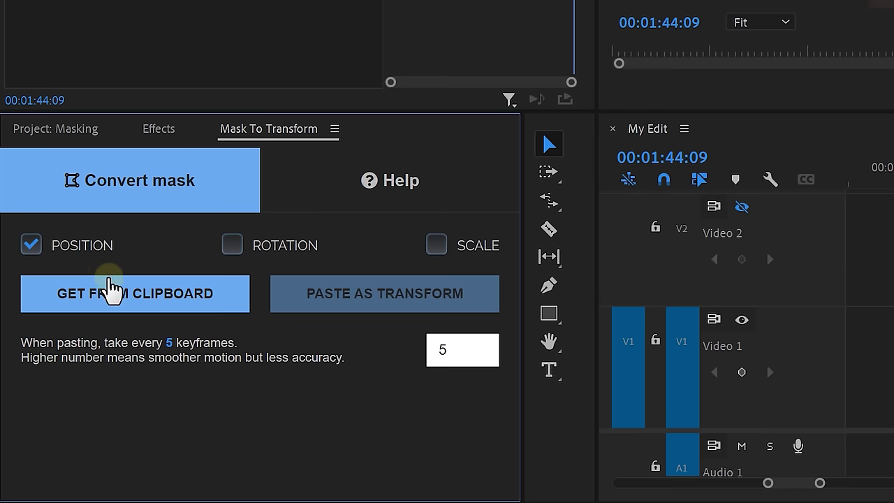
click(119, 295)
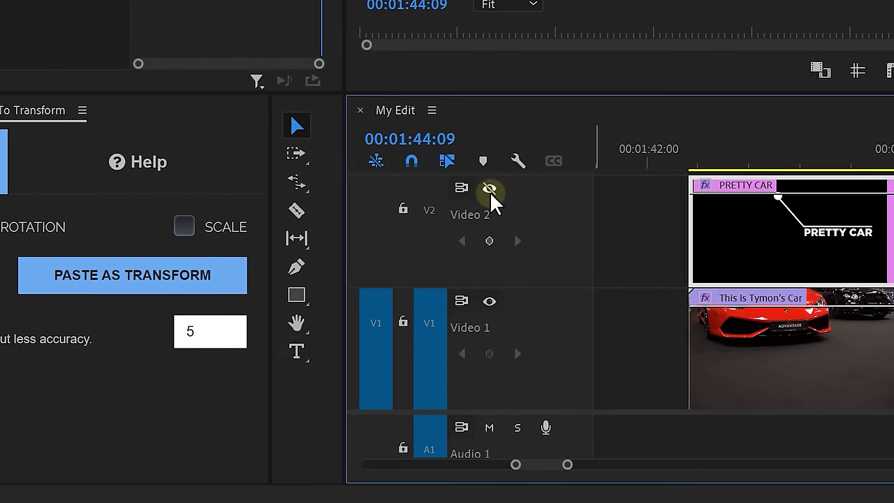
click(490, 189)
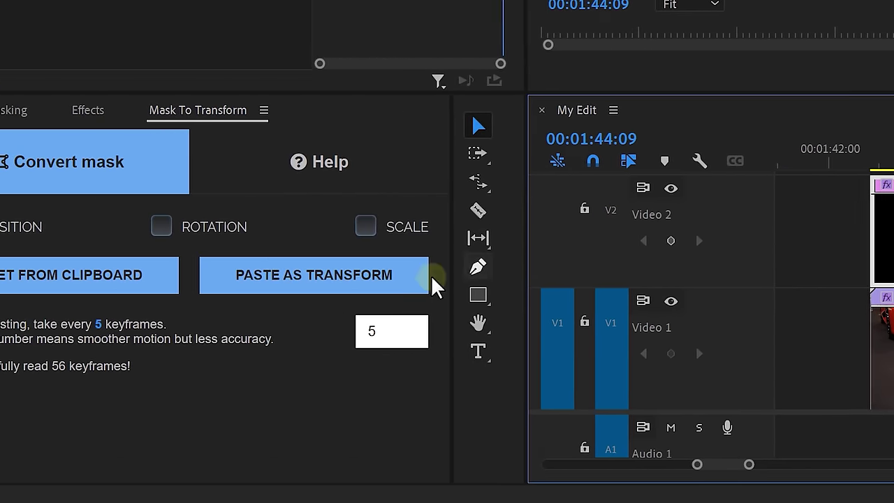
click(336, 294)
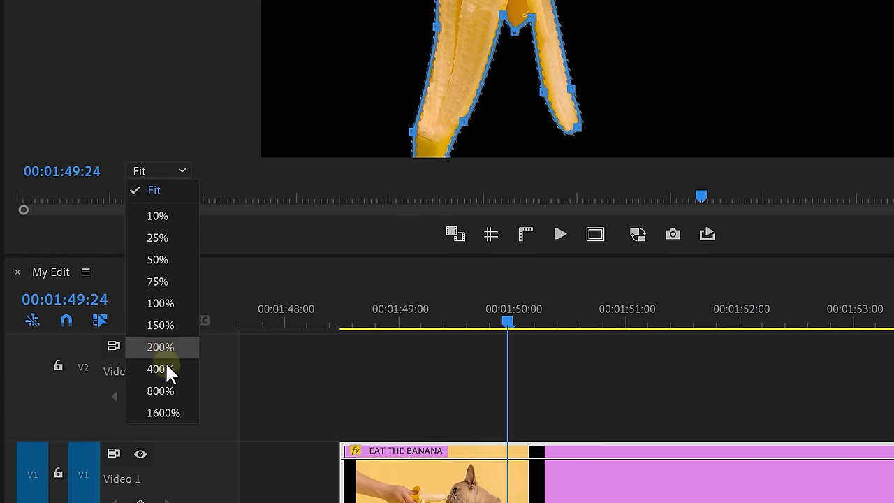
Step: Zoom the Program monitor to 1600% to inspect the banana mask's edge
click(166, 411)
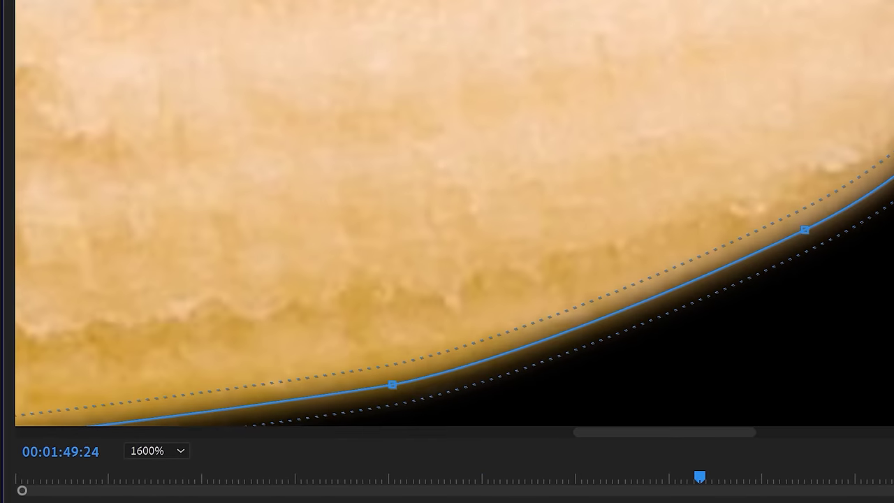